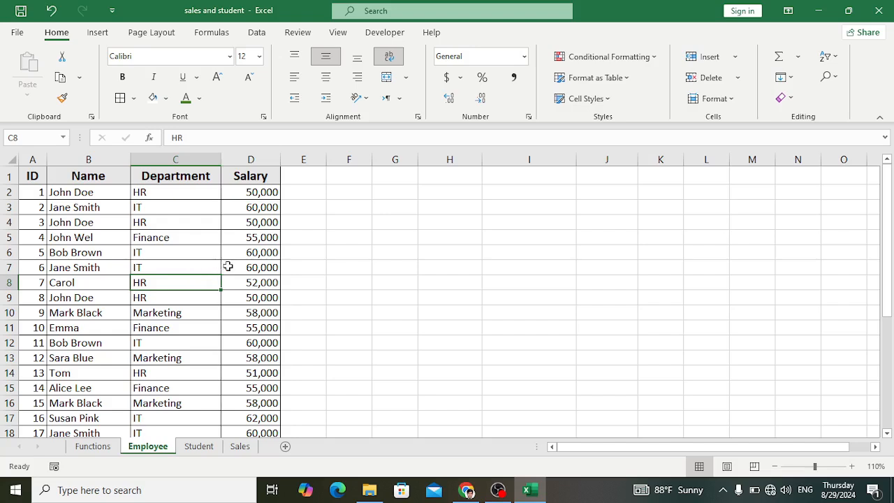
pyautogui.click(226, 267)
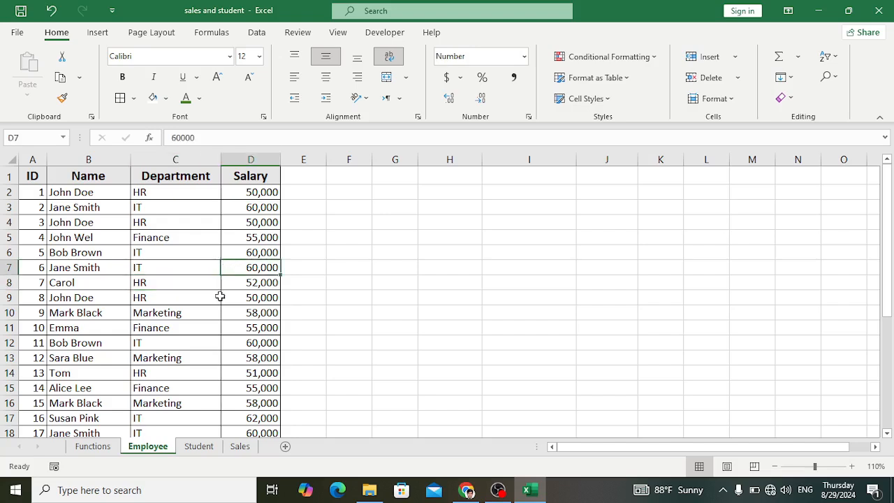
pyautogui.click(204, 300)
pyautogui.click(117, 283)
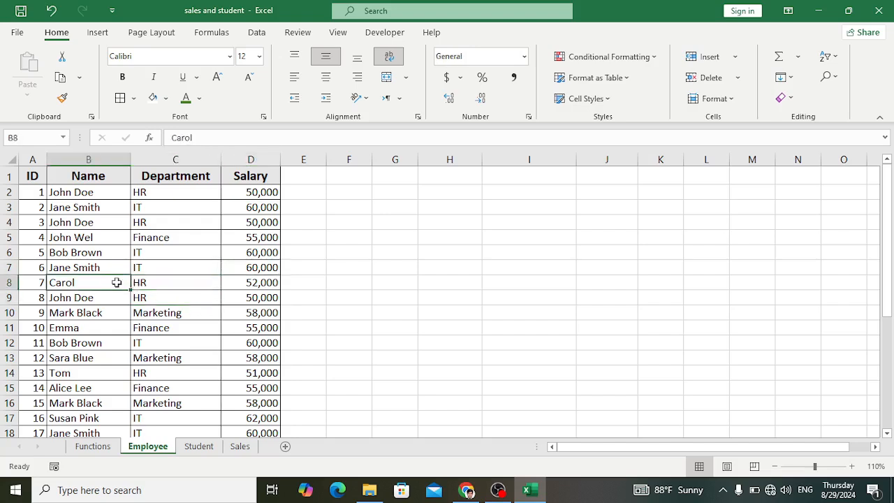
# Select the whole employee table and start a new conditional formatting rule that uses a formula to determine which cells to format.
pyautogui.click(111, 222)
pyautogui.hotkey('ctrl', 'a')
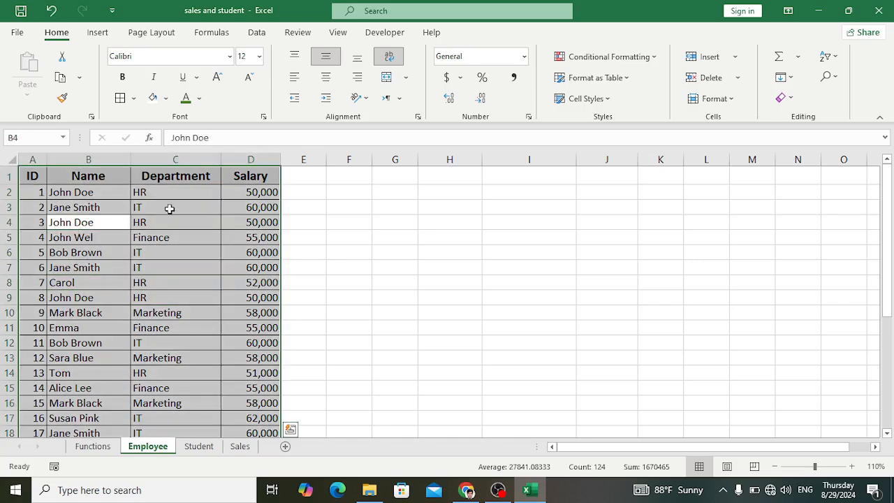
pyautogui.scroll(-6, 164, 296)
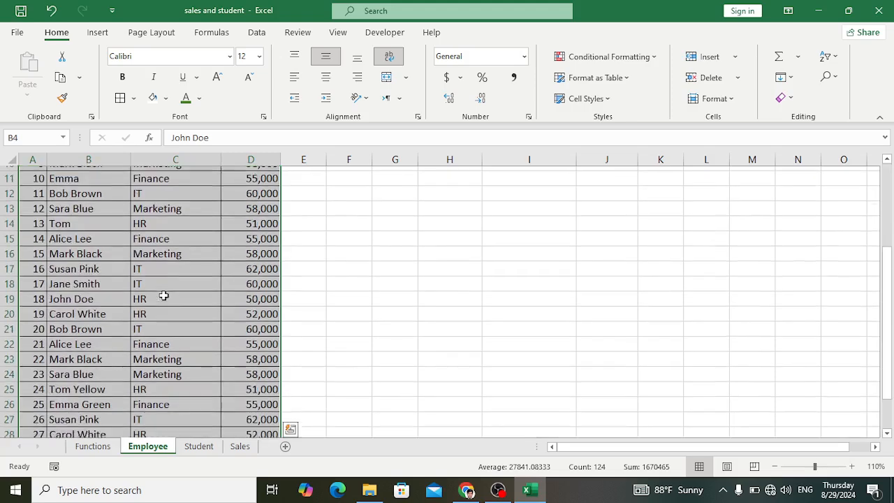
pyautogui.scroll(2, 163, 296)
pyautogui.scroll(4, 164, 296)
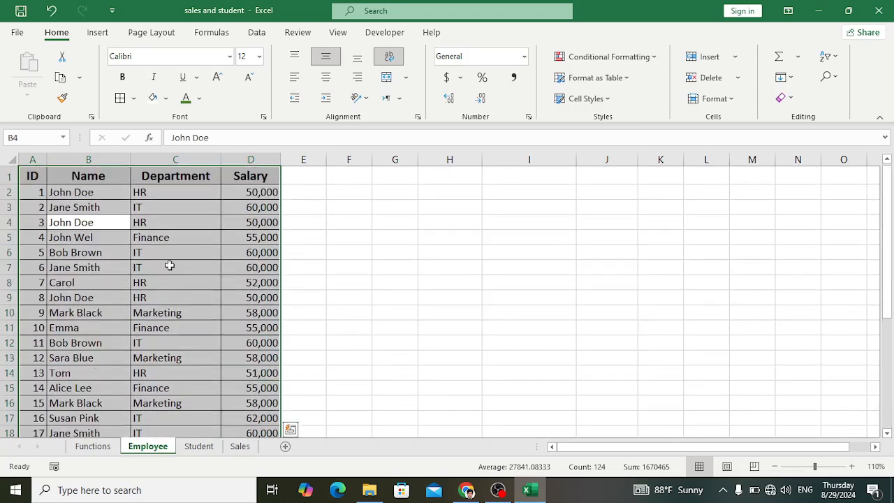
pyautogui.click(637, 61)
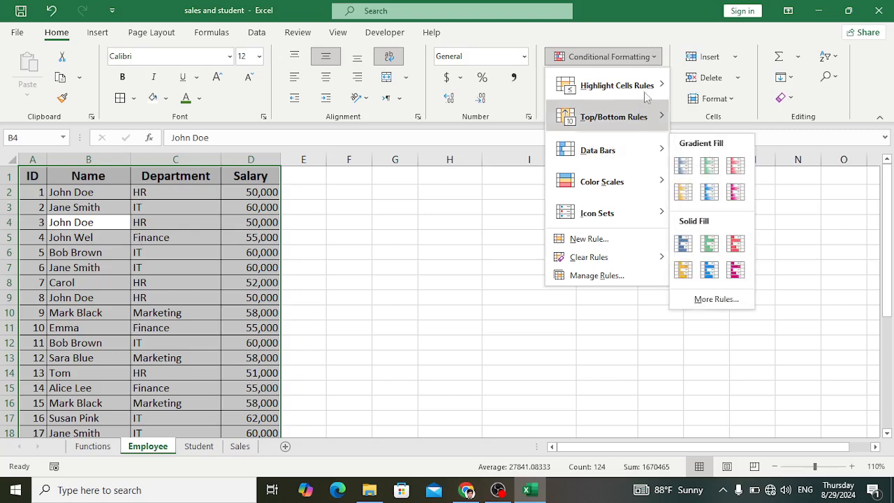
pyautogui.moveTo(635, 87)
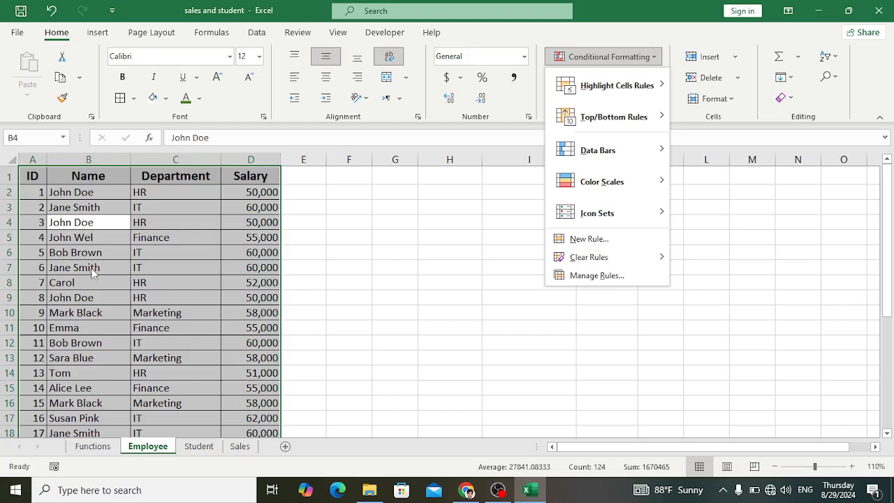
pyautogui.click(589, 239)
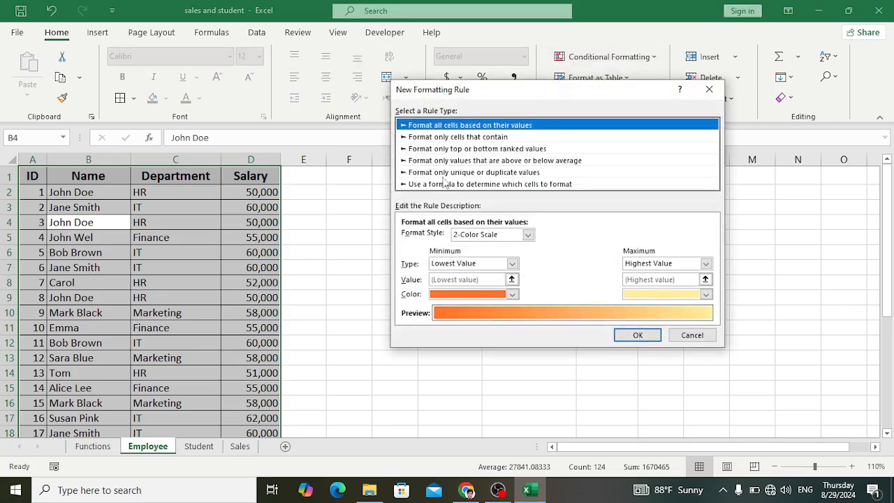
pyautogui.click(443, 185)
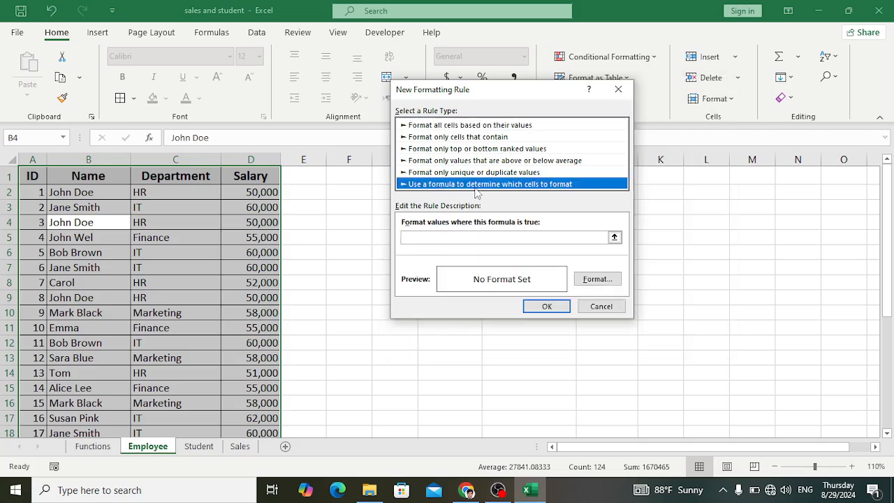
# Begin the rule formula with COUNTIFS, using the name range $B$2:$B$31 and the criterion $B2.
pyautogui.click(442, 236)
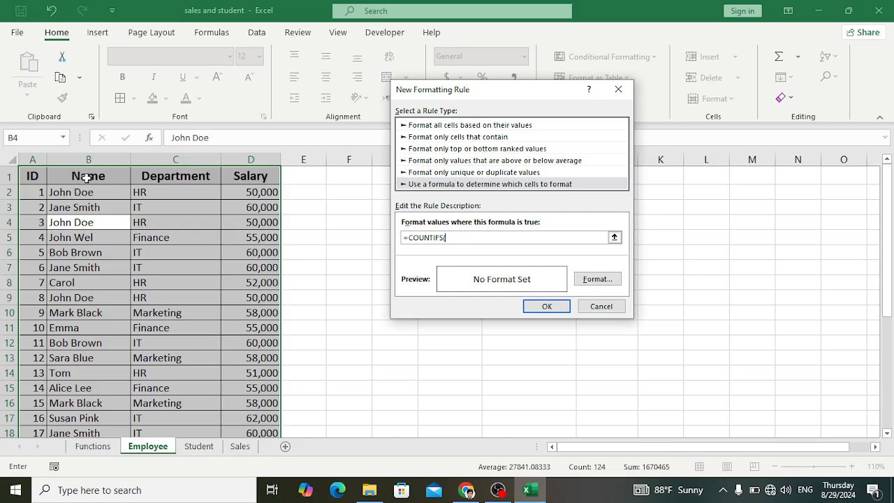
pyautogui.moveTo(79, 194); pyautogui.dragTo(79, 402)
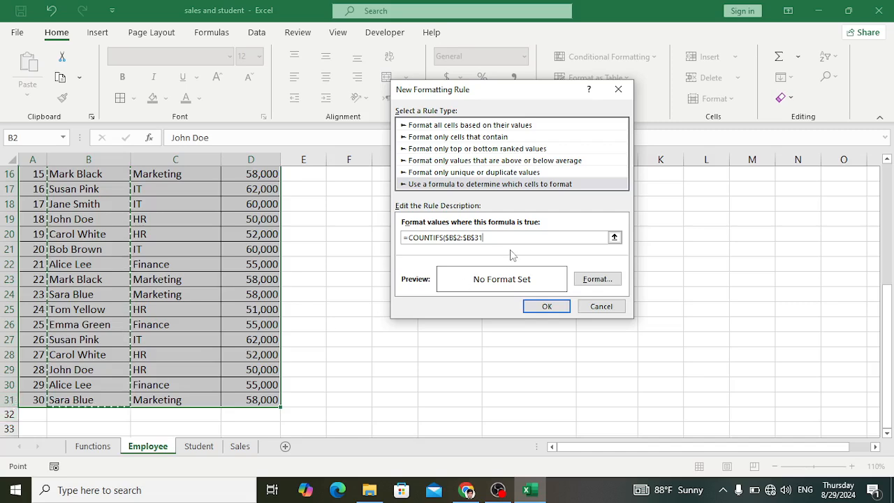
pyautogui.write(',')
pyautogui.scroll(5, 149, 275)
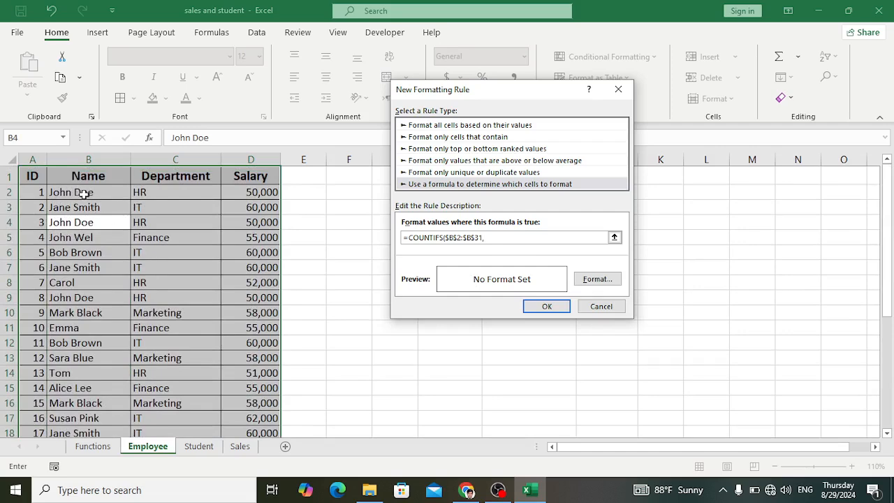
pyautogui.click(83, 193)
# Add the department range $C$2:$C$31 with the criterion $C2 to the COUNTIFS formula.
pyautogui.moveTo(162, 196); pyautogui.dragTo(176, 384)
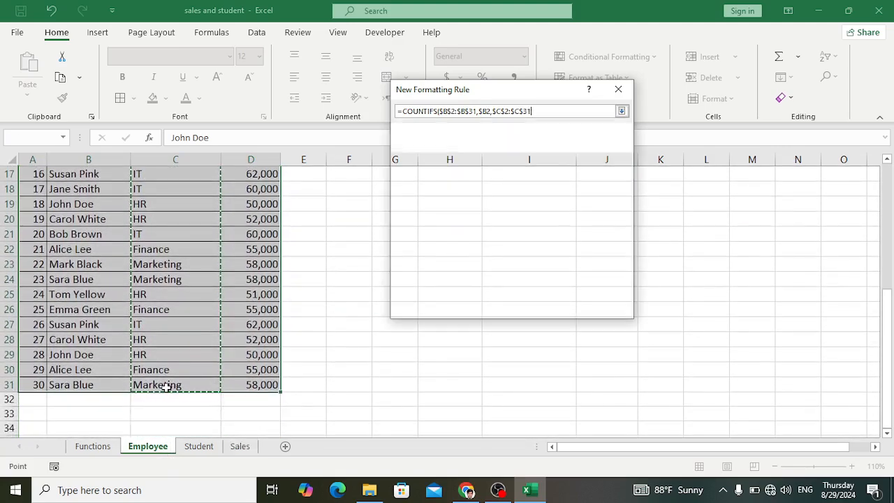
pyautogui.write(',')
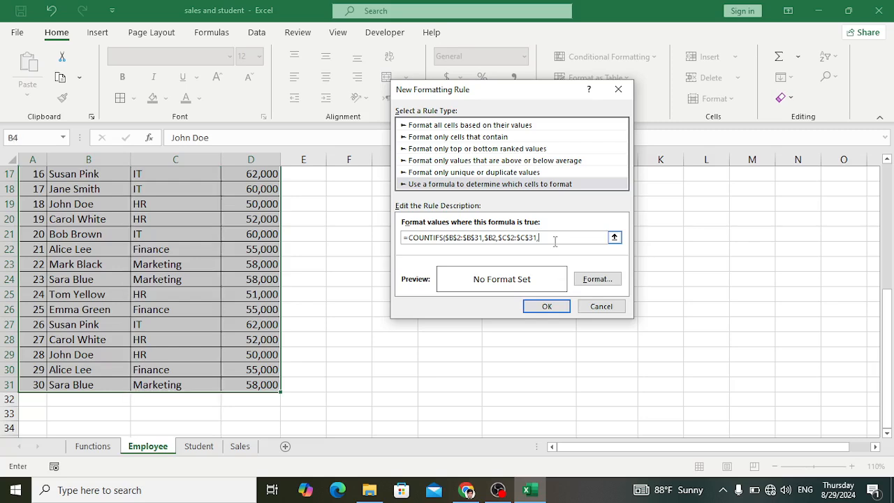
pyautogui.scroll(5, 185, 260)
pyautogui.click(176, 193)
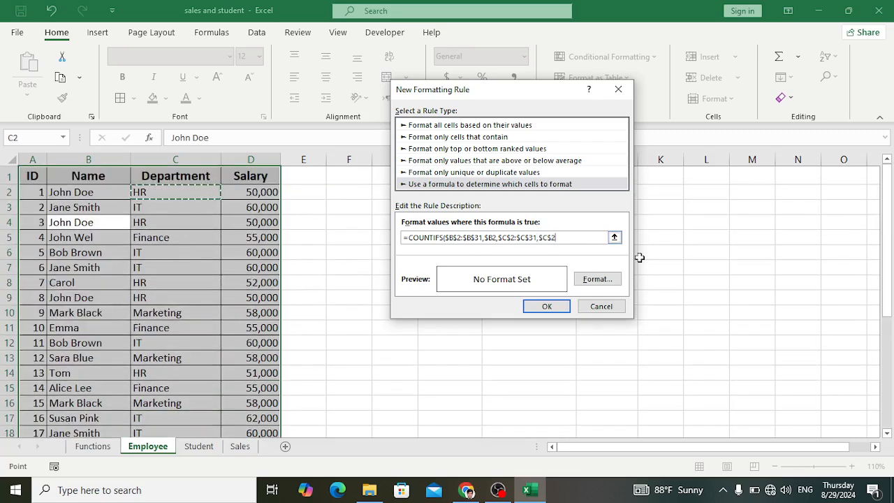
pyautogui.press('F4')
pyautogui.press('F4')
# Add the salary range $D$2:$D$31 with the criterion $D2 and finish the COUNTIFS formula with )>1.
pyautogui.write(',')
pyautogui.moveTo(253, 195); pyautogui.dragTo(227, 416)
pyautogui.scroll(5, 239, 335)
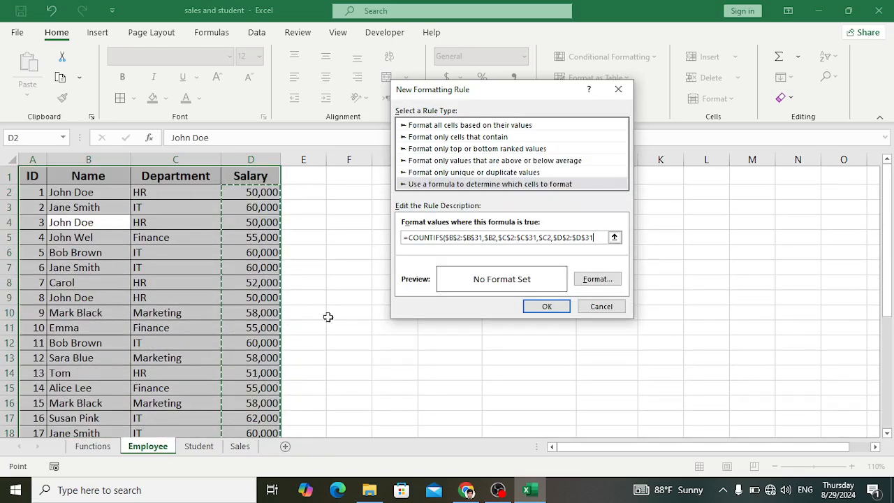
pyautogui.write(',')
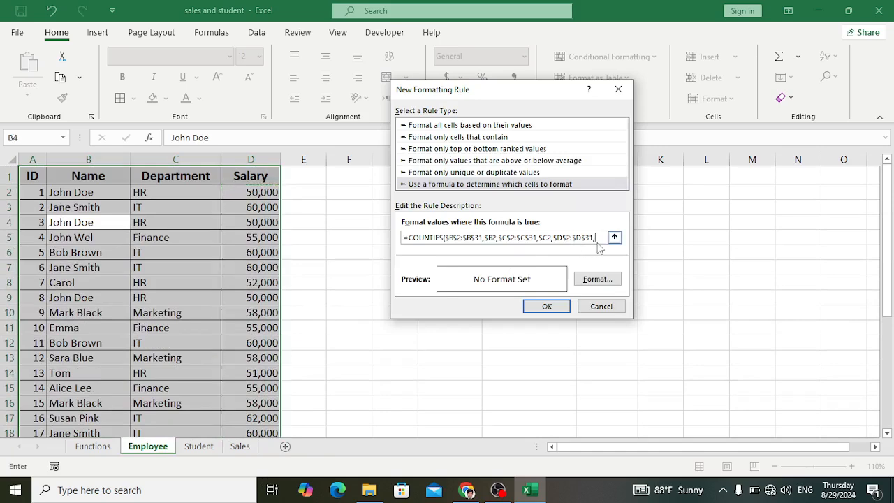
pyautogui.click(267, 192)
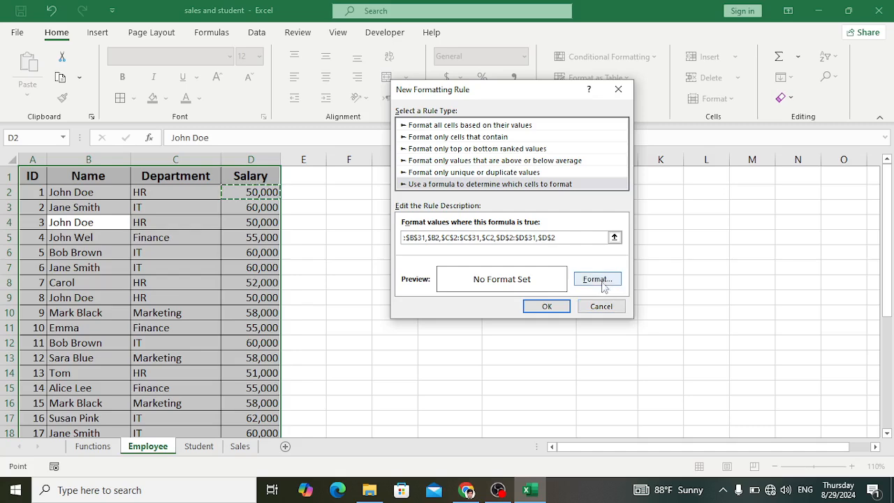
pyautogui.press('F4')
pyautogui.press('F4')
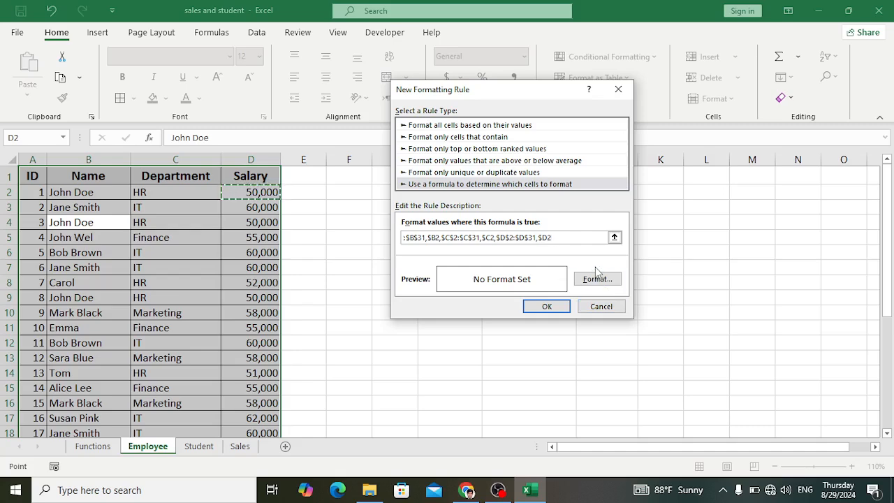
pyautogui.write(')>1')
# Give the rule a light gold background fill and apply it to the employee table.
pyautogui.click(596, 278)
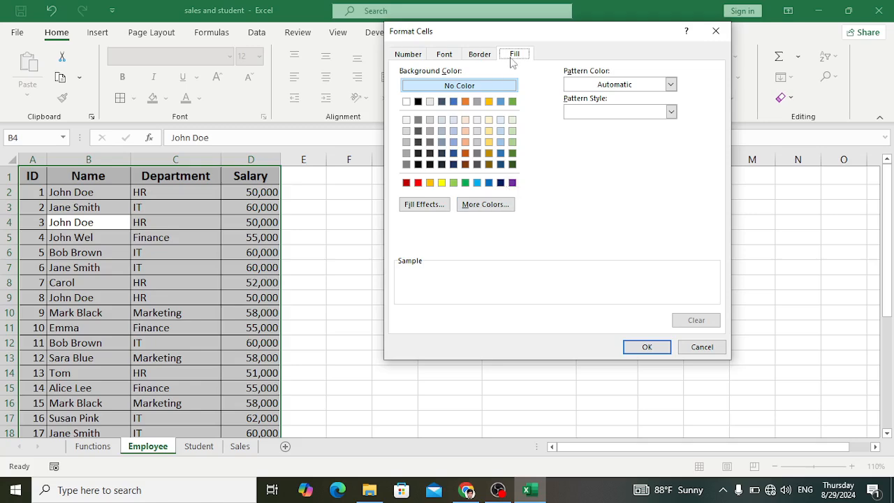
pyautogui.click(488, 130)
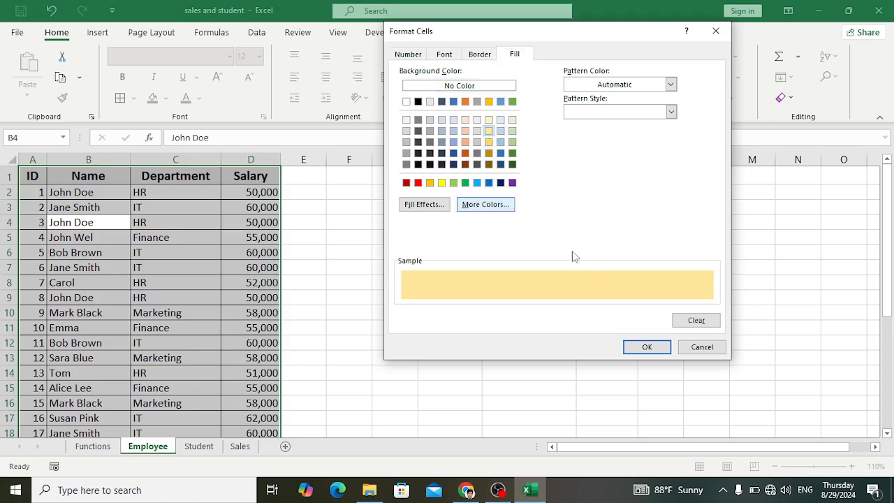
pyautogui.click(641, 346)
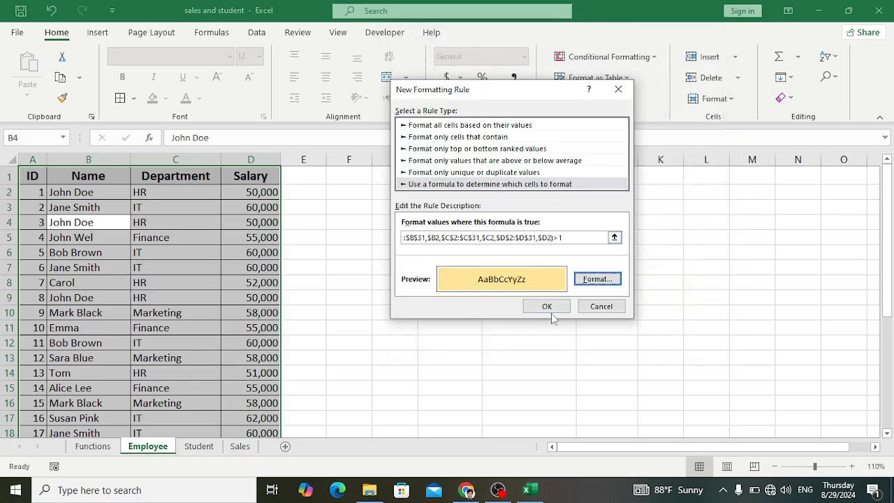
pyautogui.click(547, 308)
# Examine which employee rows are highlighted and compare their names, departments and salaries through the whole table.
pyautogui.click(133, 254)
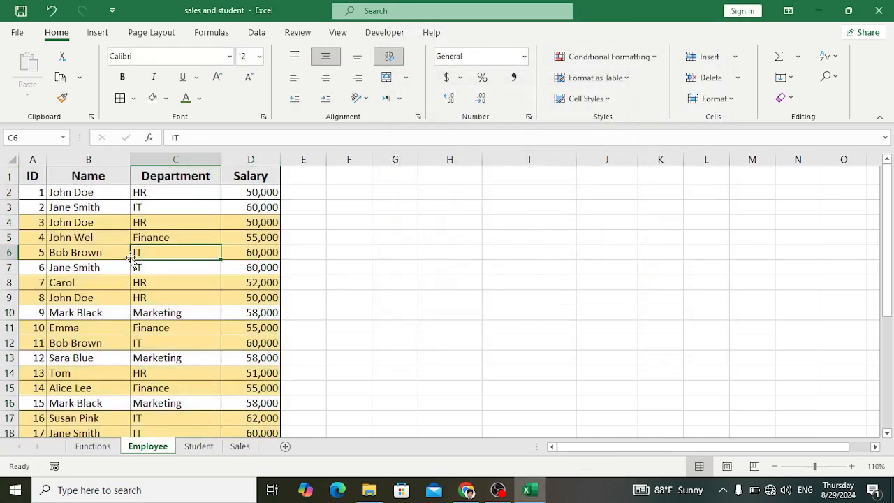
pyautogui.click(78, 225)
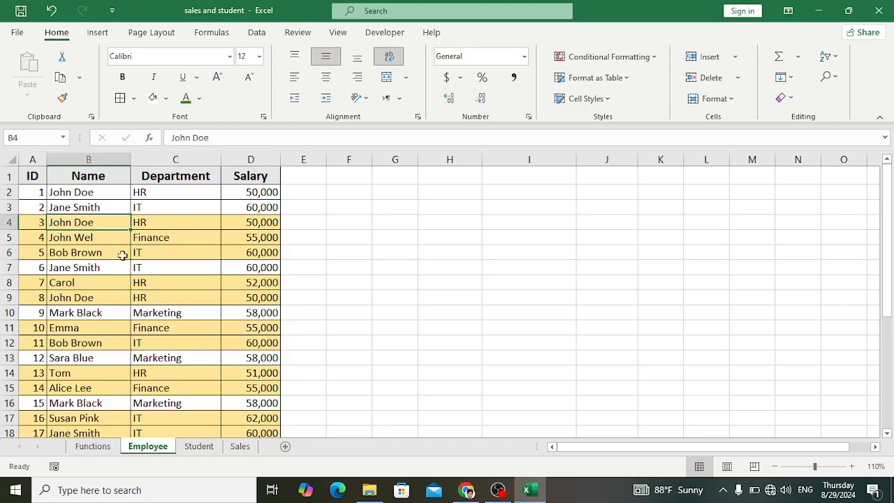
pyautogui.scroll(-1, 103, 270)
pyautogui.scroll(-1, 103, 270)
pyautogui.scroll(-2, 103, 270)
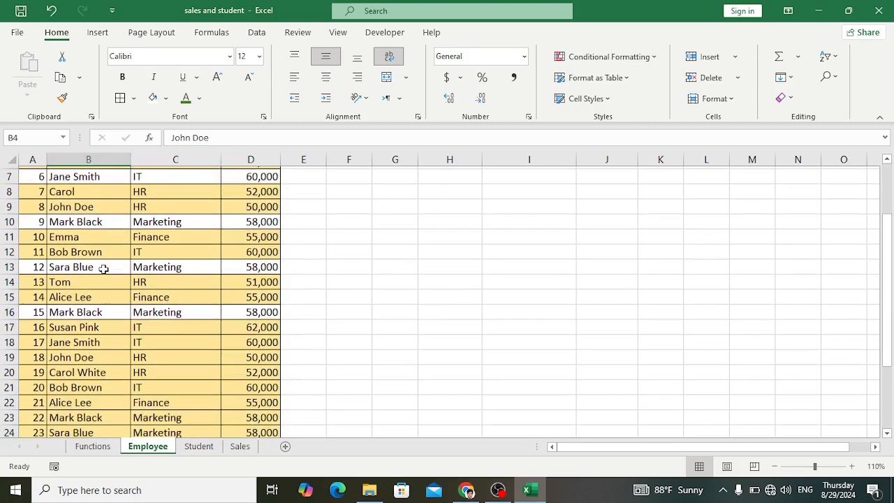
pyautogui.click(89, 356)
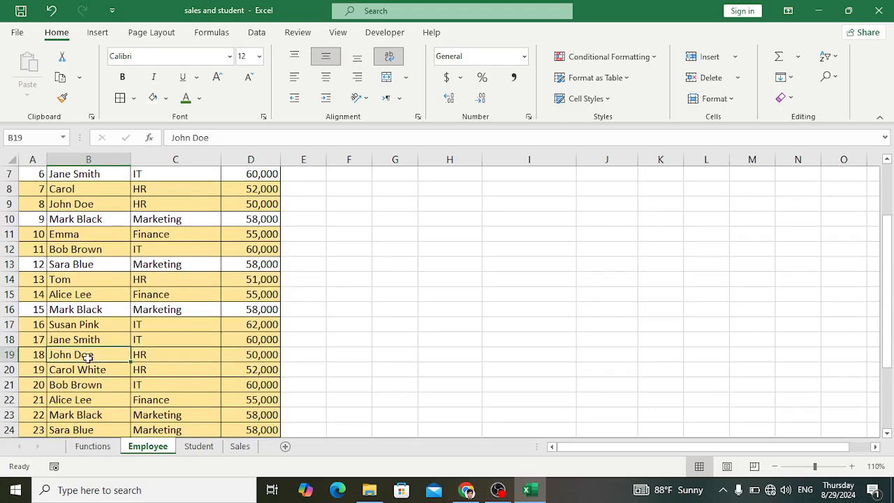
pyautogui.click(165, 353)
pyautogui.scroll(-4, 137, 361)
pyautogui.scroll(-1, 137, 361)
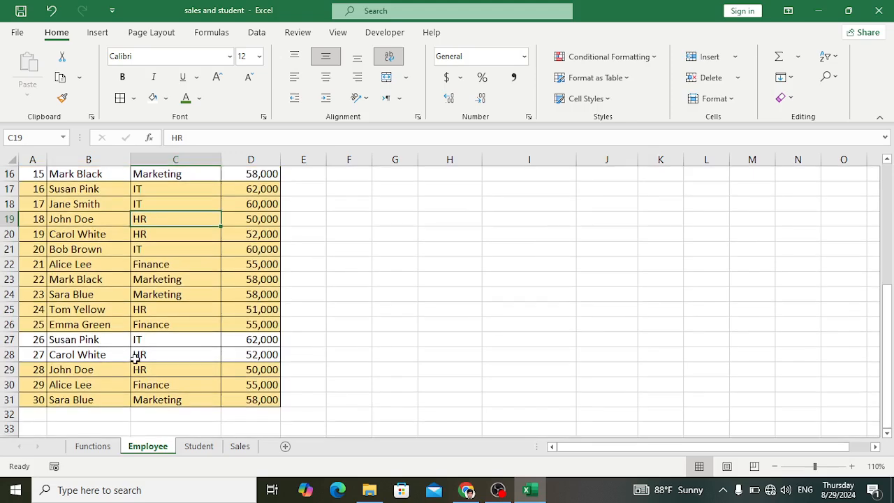
pyautogui.click(93, 368)
pyautogui.click(194, 368)
pyautogui.click(241, 368)
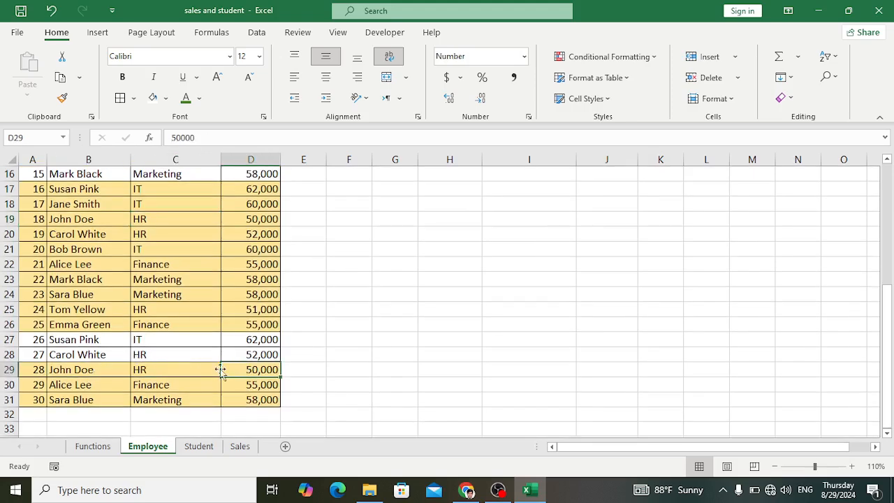
pyautogui.scroll(5, 149, 343)
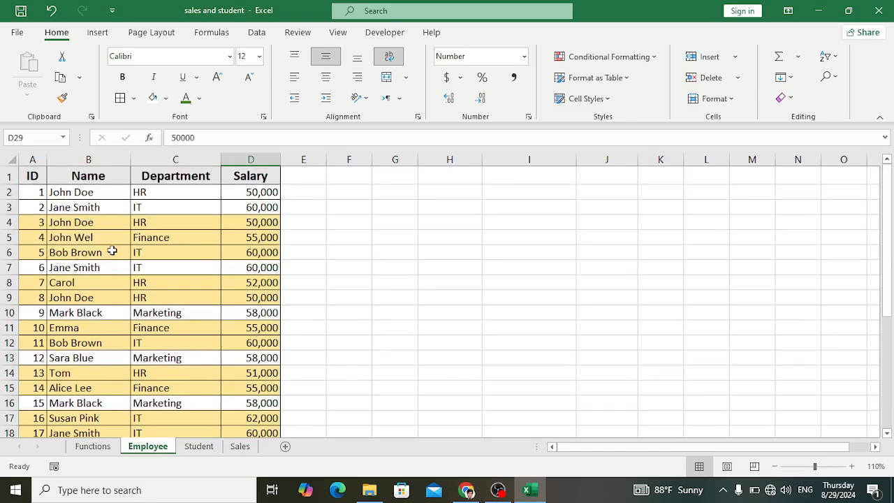
pyautogui.click(176, 256)
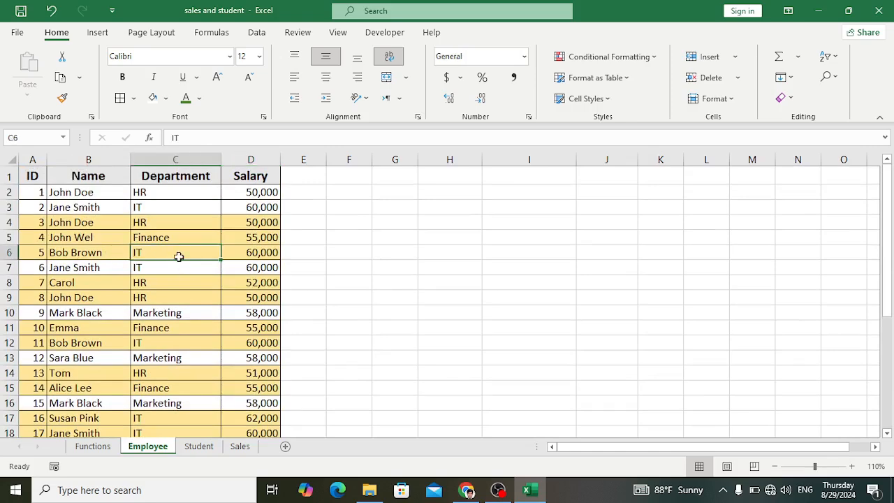
pyautogui.click(105, 247)
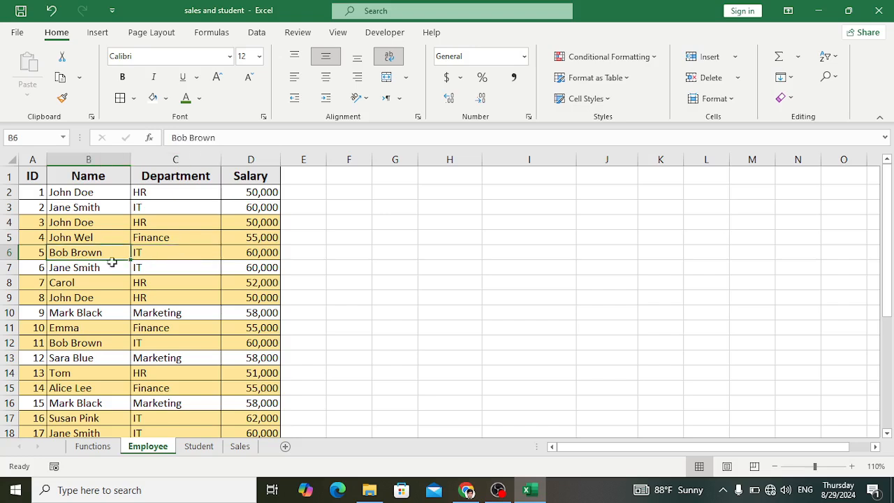
pyautogui.click(193, 249)
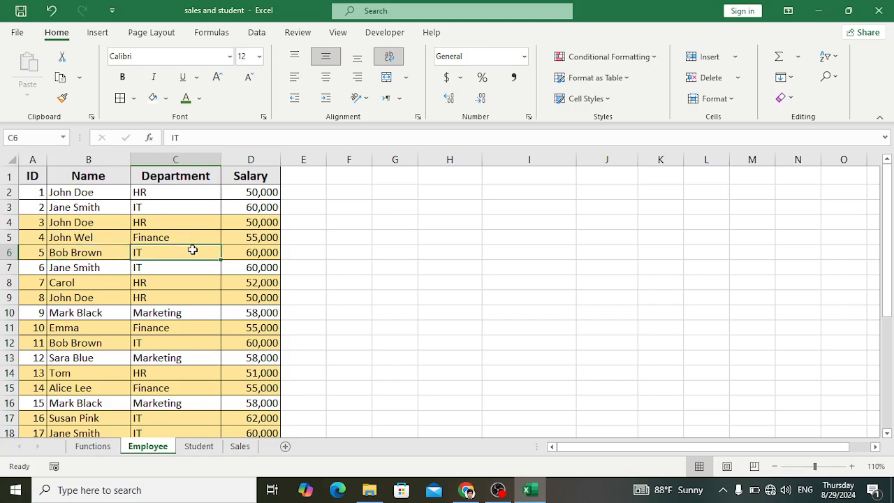
pyautogui.hotkey('ctrl', 'a')
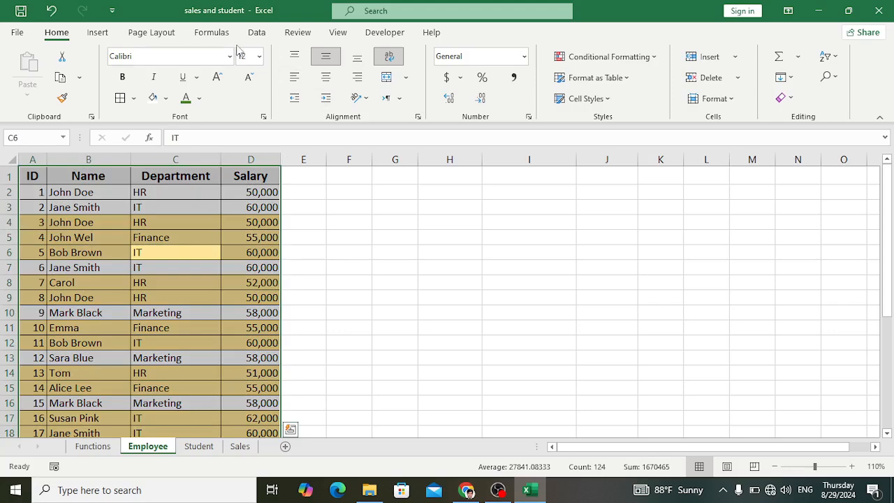
pyautogui.click(257, 33)
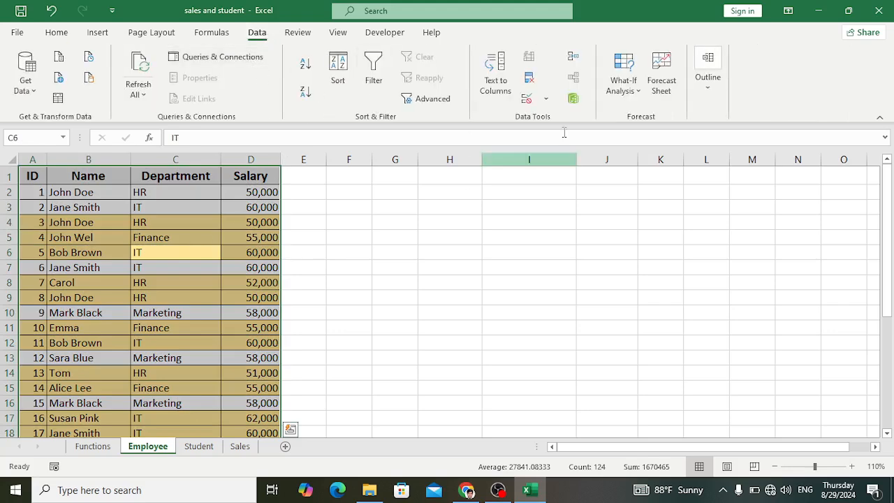
pyautogui.click(532, 82)
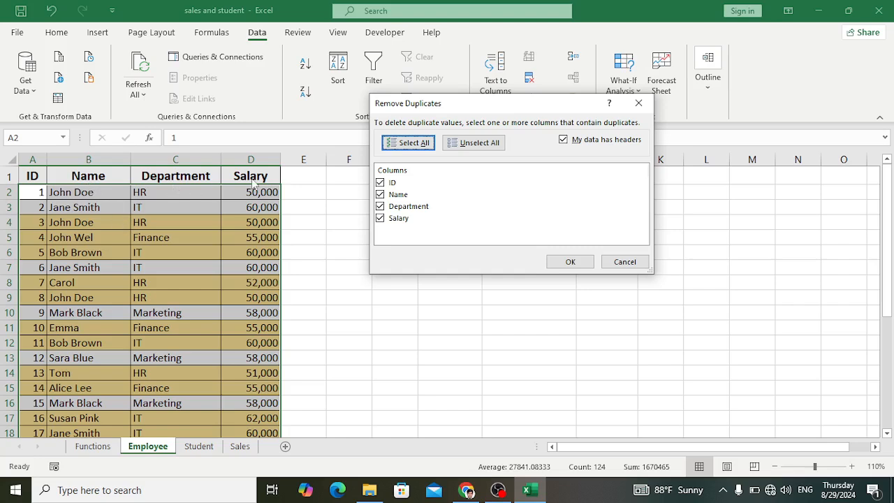
pyautogui.click(381, 183)
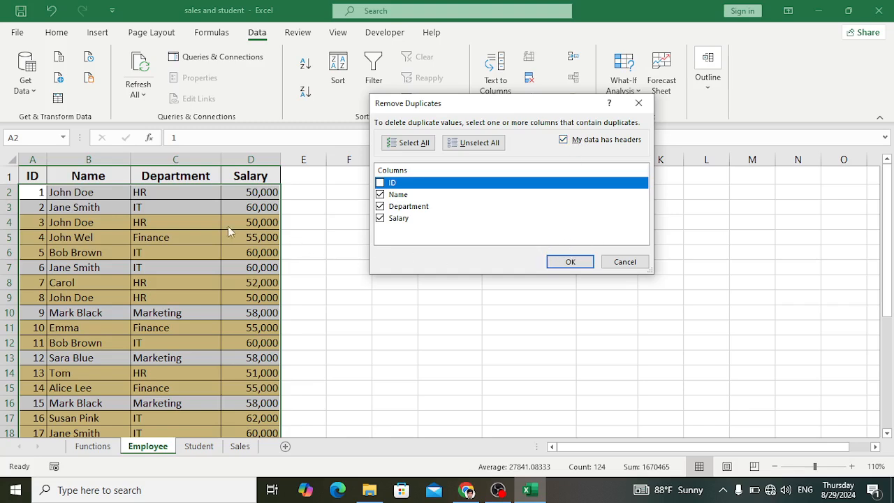
pyautogui.click(621, 261)
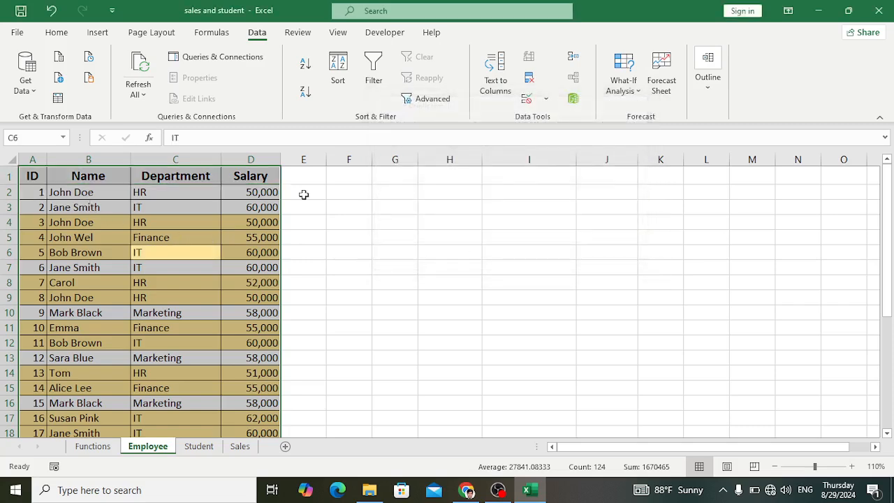
# Try to remove duplicates from the employee table by comparing all four columns, including ID.
pyautogui.click(528, 79)
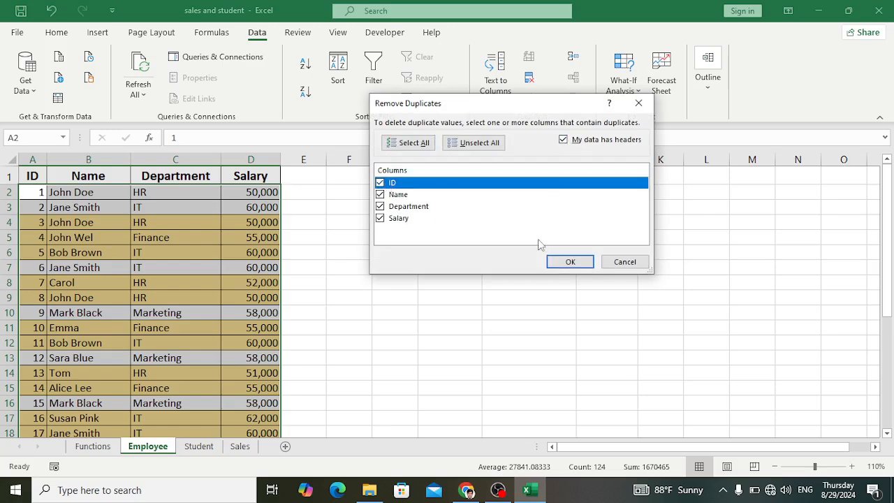
pyautogui.click(567, 263)
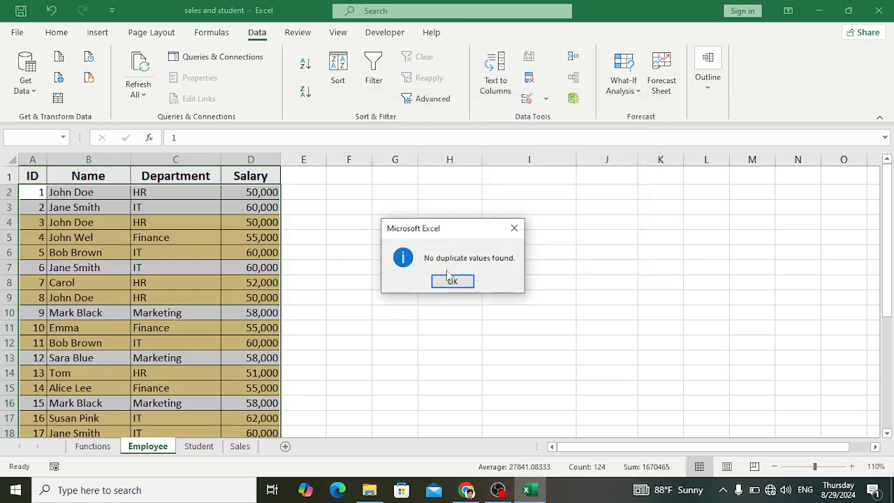
pyautogui.click(452, 282)
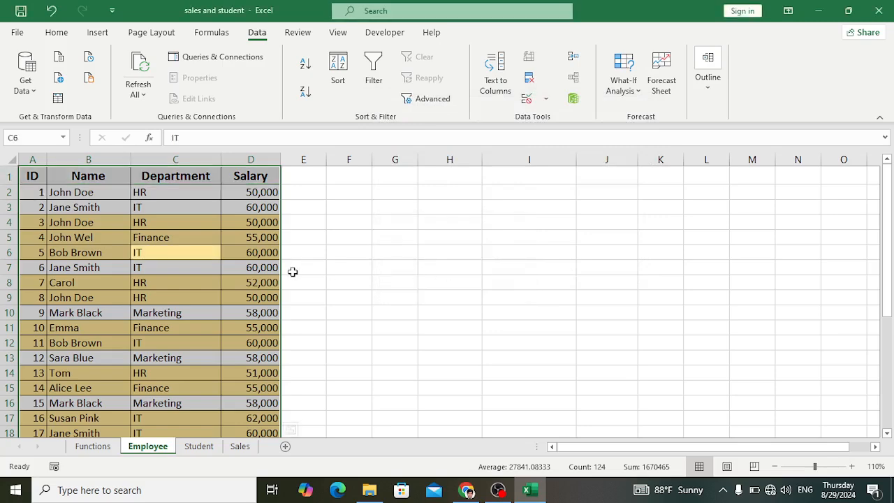
# Remove duplicate rows from the whole employee table, comparing only Name, Department and Salary and leaving ID out.
pyautogui.click(161, 235)
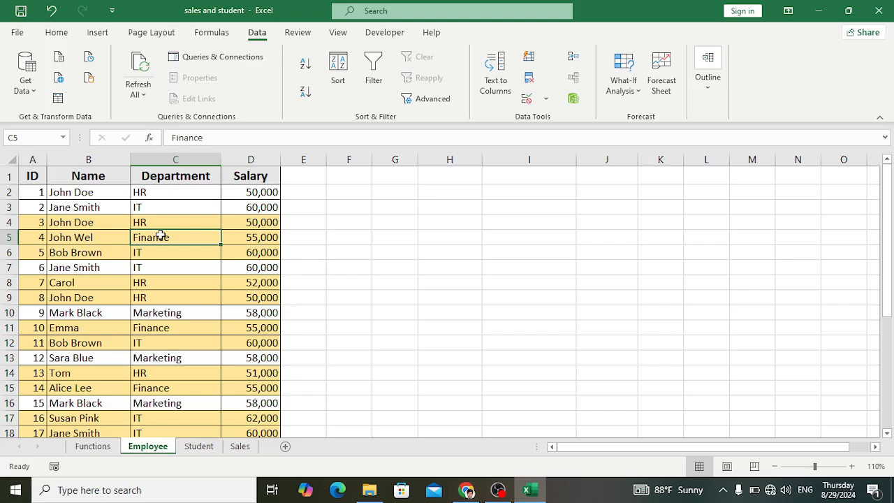
pyautogui.hotkey('ctrl', 'a')
pyautogui.click(529, 77)
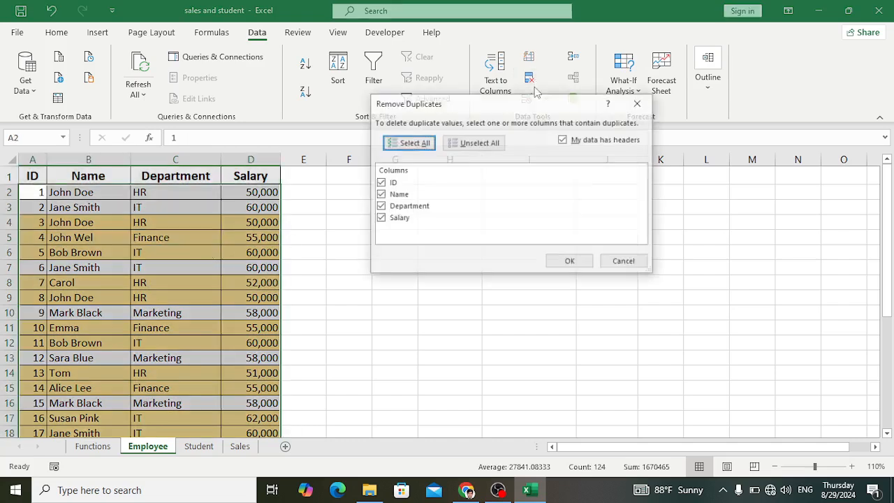
pyautogui.click(386, 183)
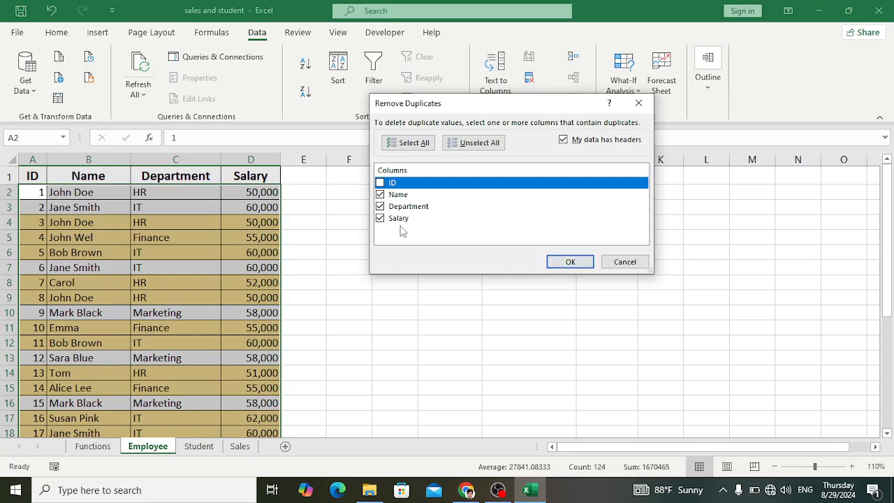
pyautogui.click(555, 266)
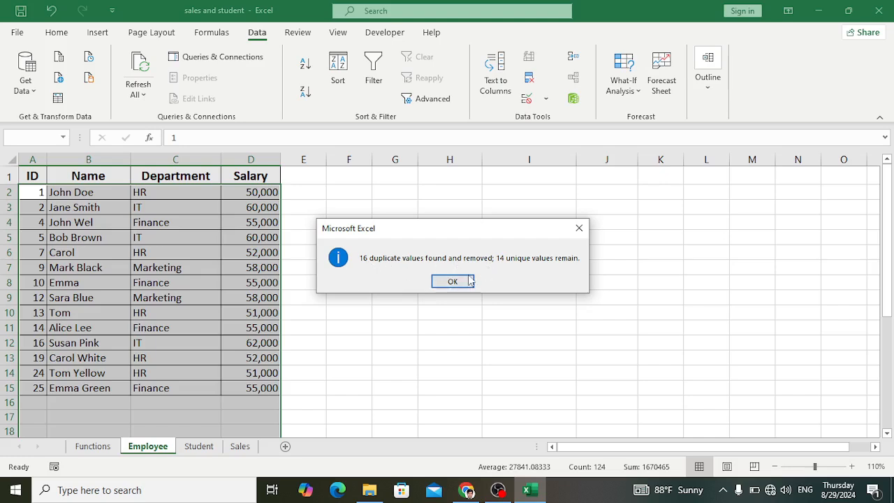
pyautogui.click(452, 281)
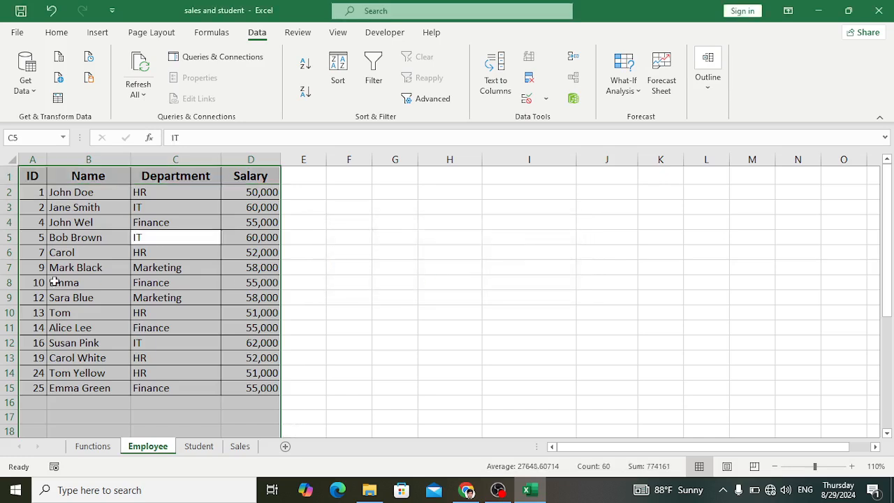
# Examine the remaining employee rows for repeated combinations of name, department and salary.
pyautogui.click(152, 282)
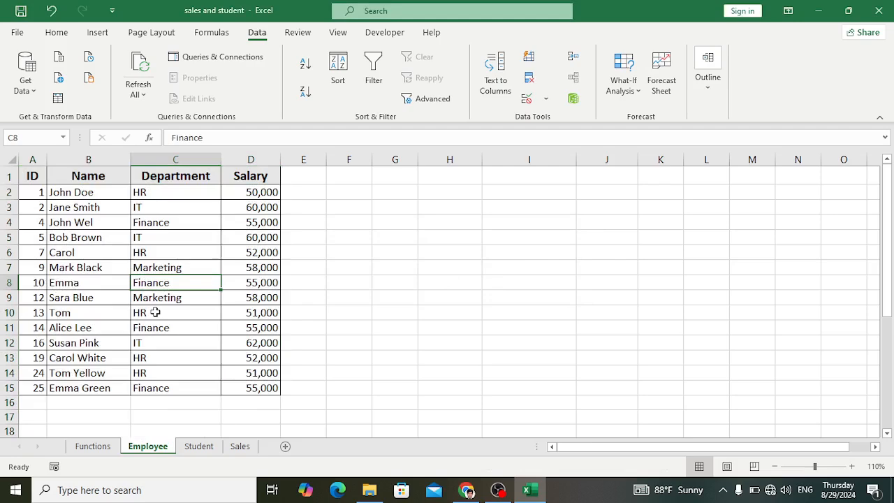
pyautogui.click(112, 269)
pyautogui.click(93, 223)
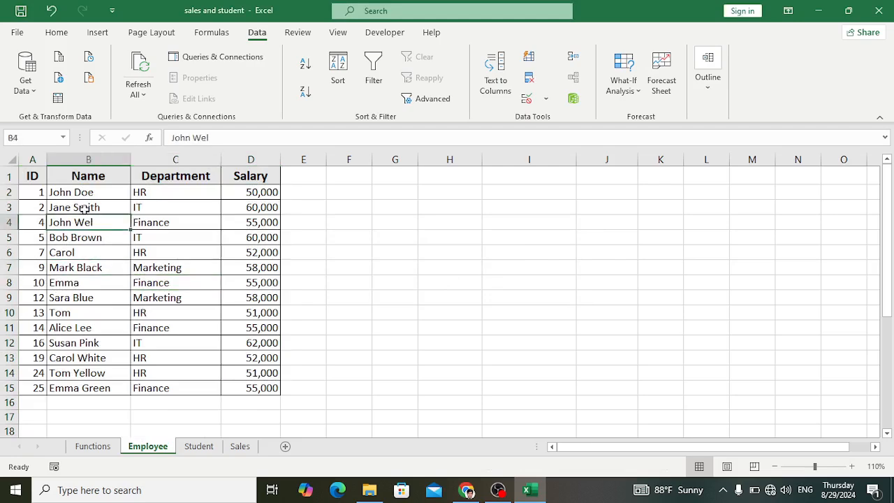
pyautogui.moveTo(74, 194); pyautogui.dragTo(252, 193)
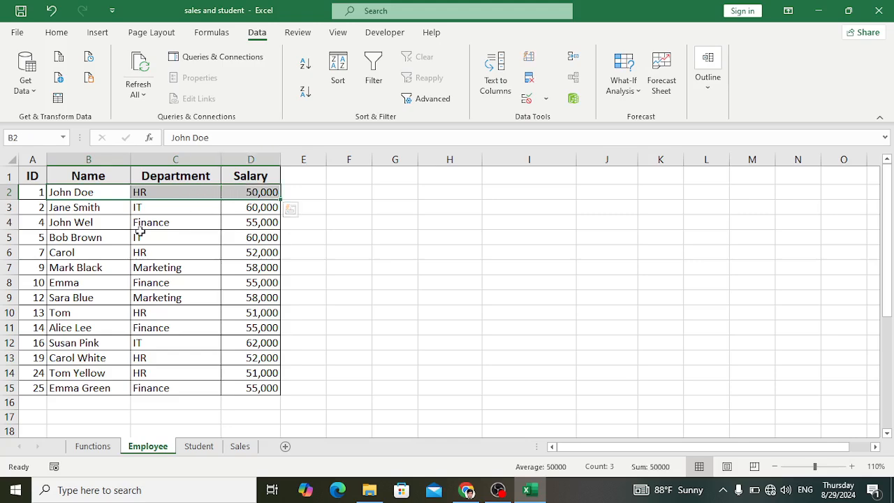
pyautogui.click(112, 238)
pyautogui.scroll(-1, 89, 319)
pyautogui.scroll(1, 119, 329)
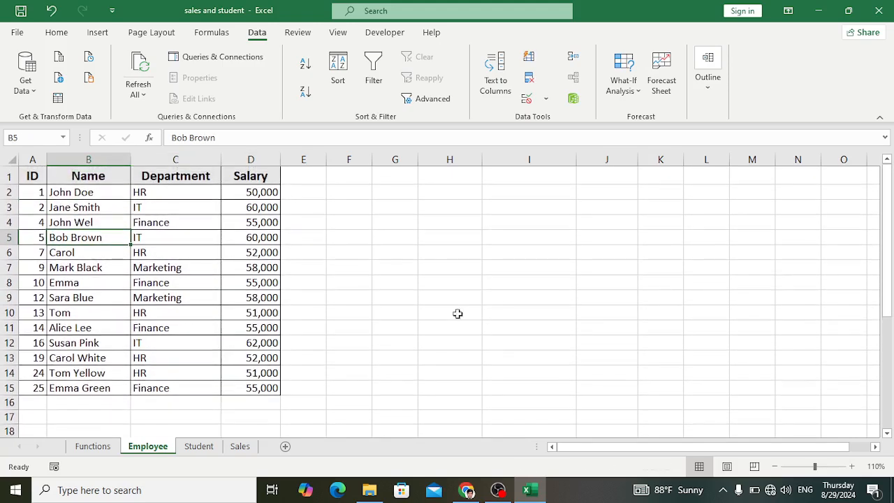
pyautogui.click(592, 493)
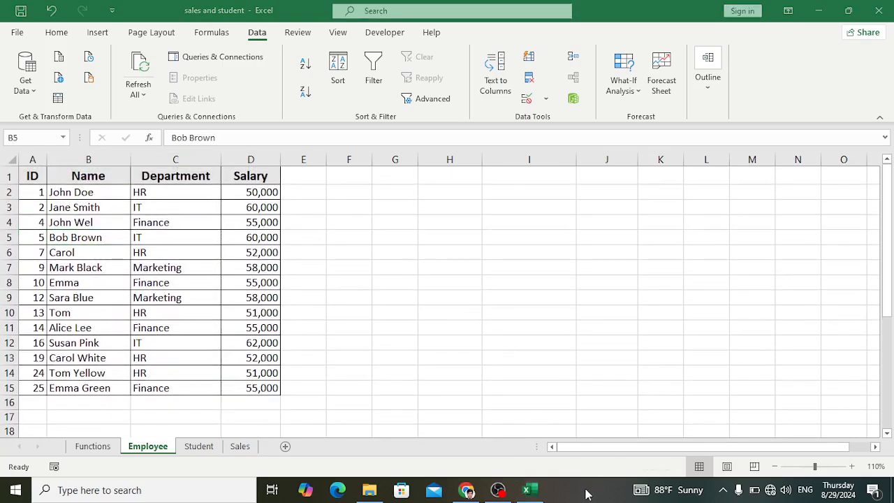